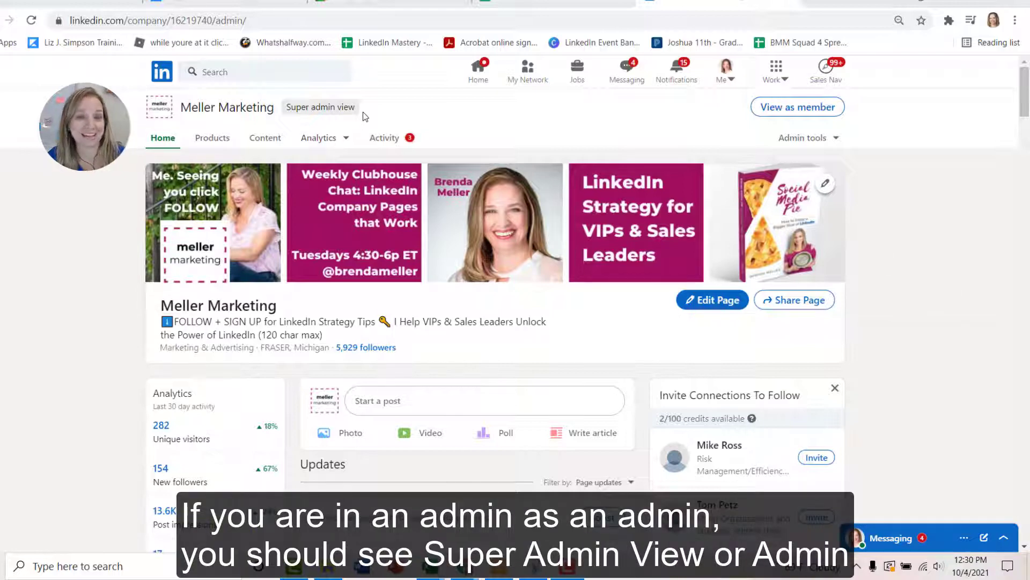
# Point out the Super admin view, then scroll to Invite Connections To Follow showing 2/100 credits.
pyautogui.moveTo(365, 110); pyautogui.dragTo(282, 110)
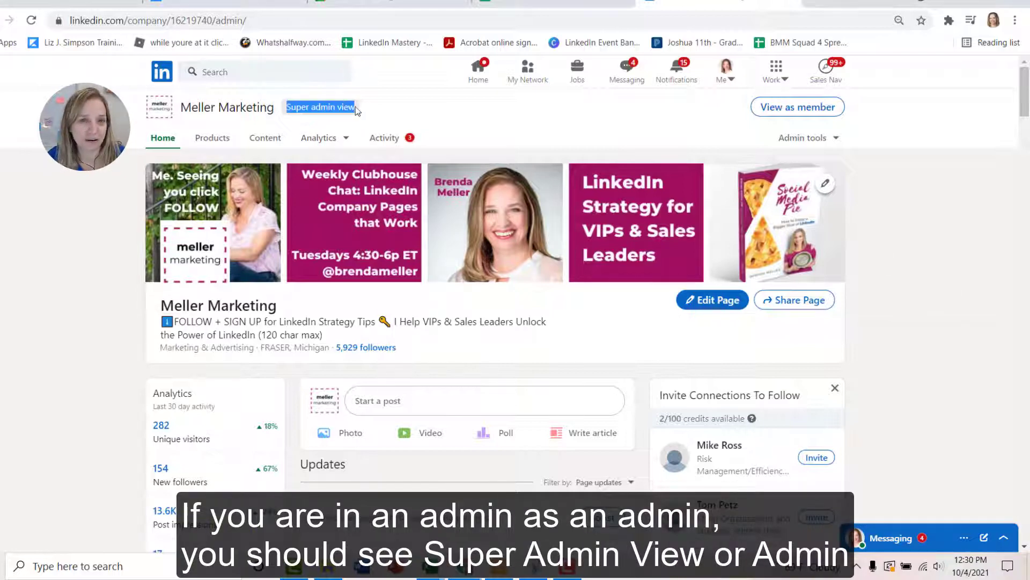
pyautogui.click(400, 120)
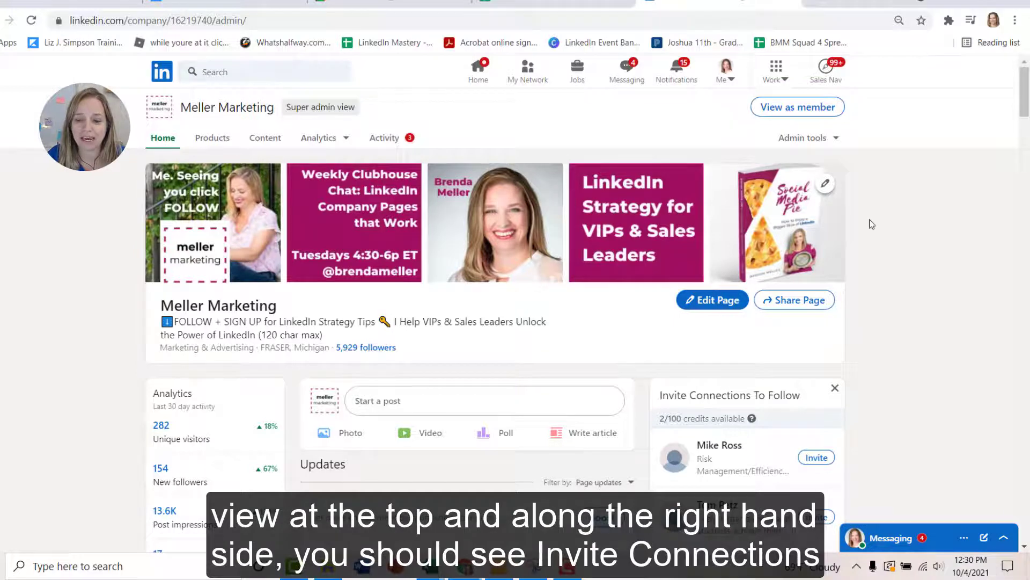
pyautogui.scroll(-3, 870, 219)
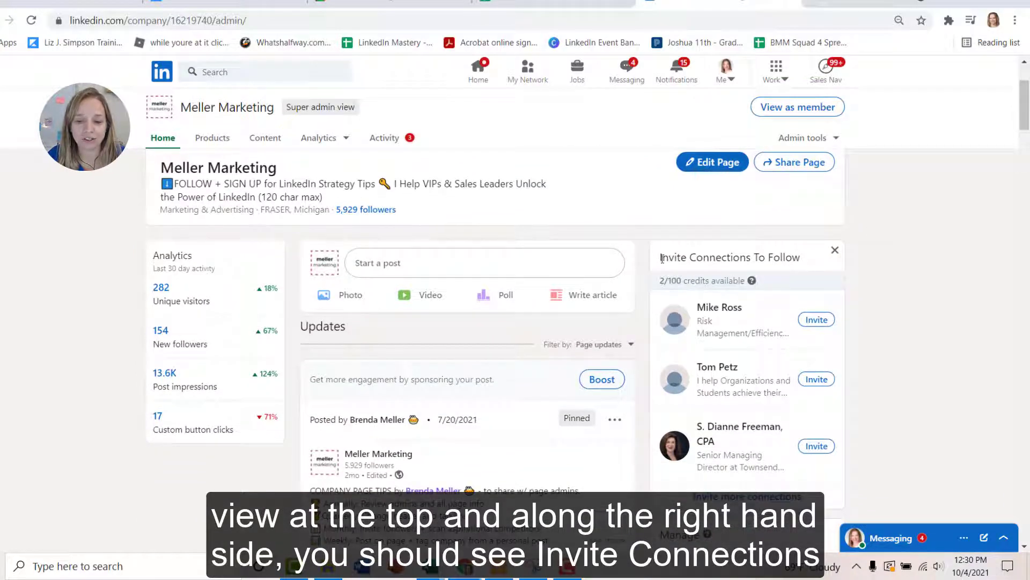
pyautogui.moveTo(662, 259); pyautogui.dragTo(805, 259)
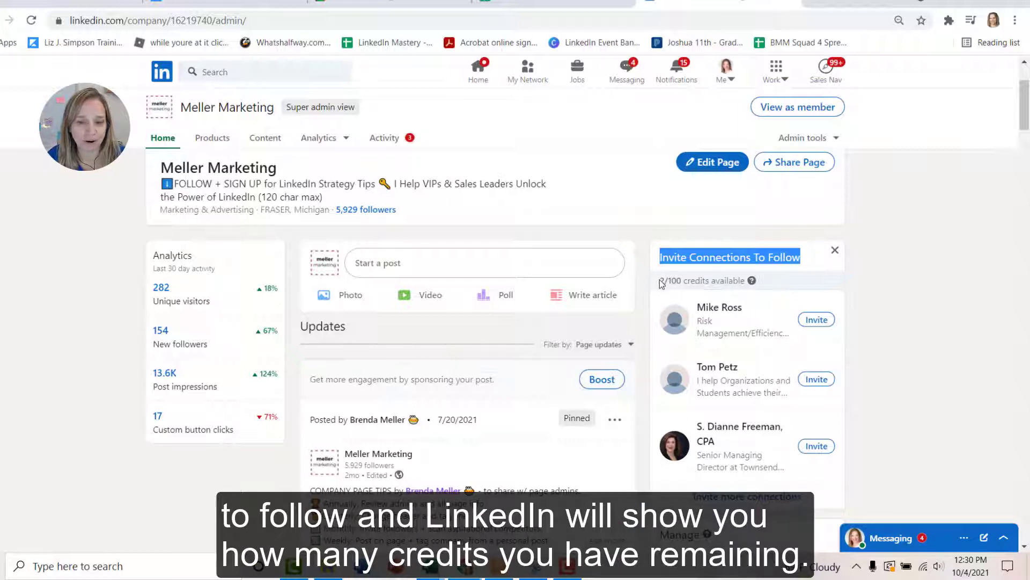
pyautogui.moveTo(662, 284); pyautogui.dragTo(776, 285)
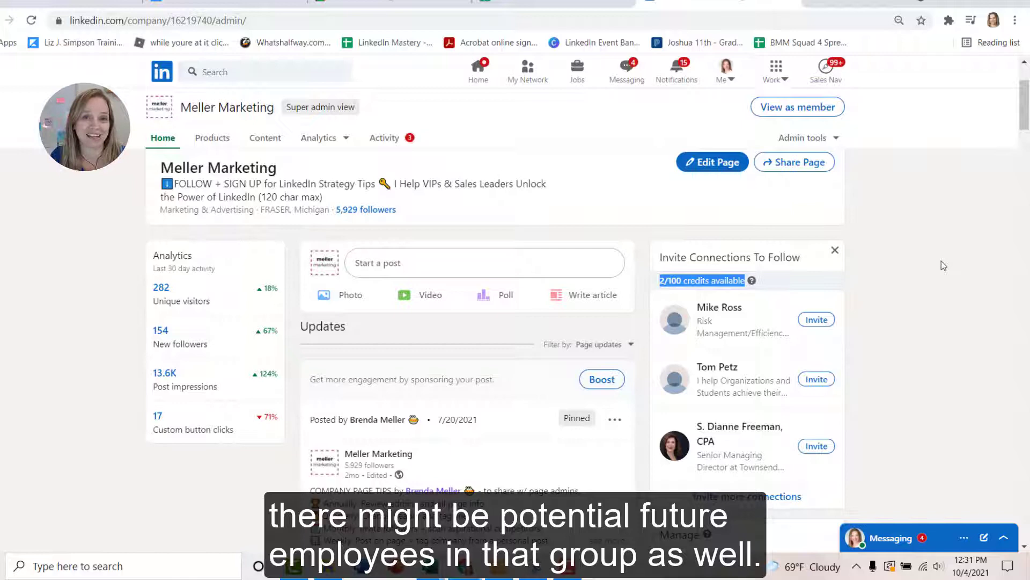
pyautogui.click(961, 286)
pyautogui.scroll(-1, 960, 259)
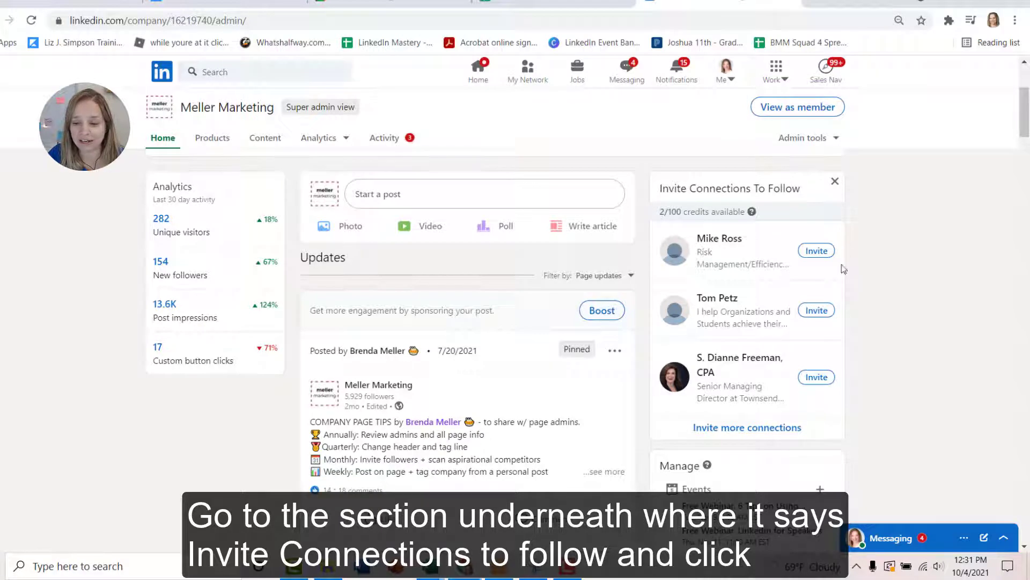
# Bring up the full invite list, test-tick one connection, and browse the Locations, Companies and Schools filters.
pyautogui.click(750, 431)
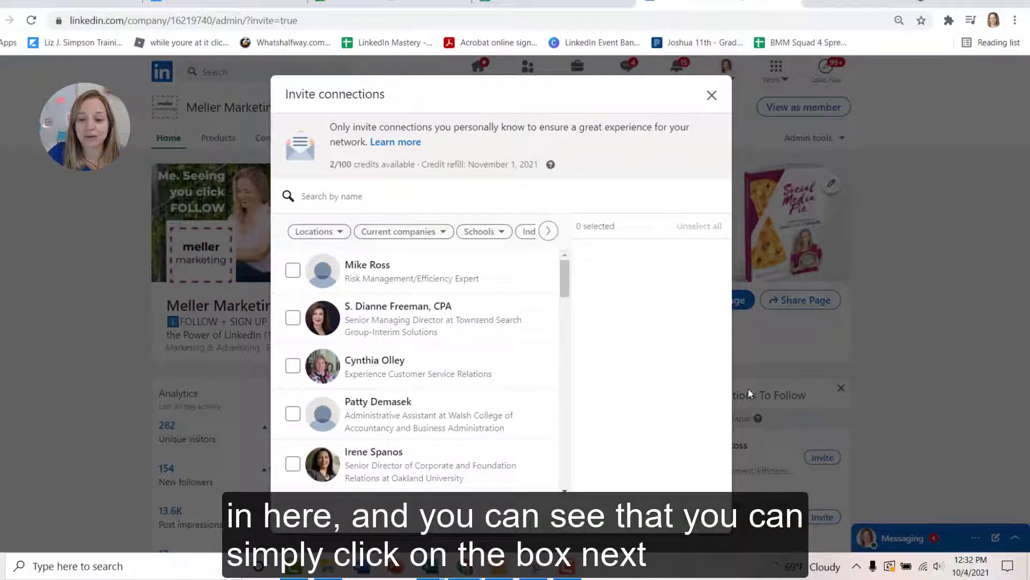
pyautogui.click(293, 271)
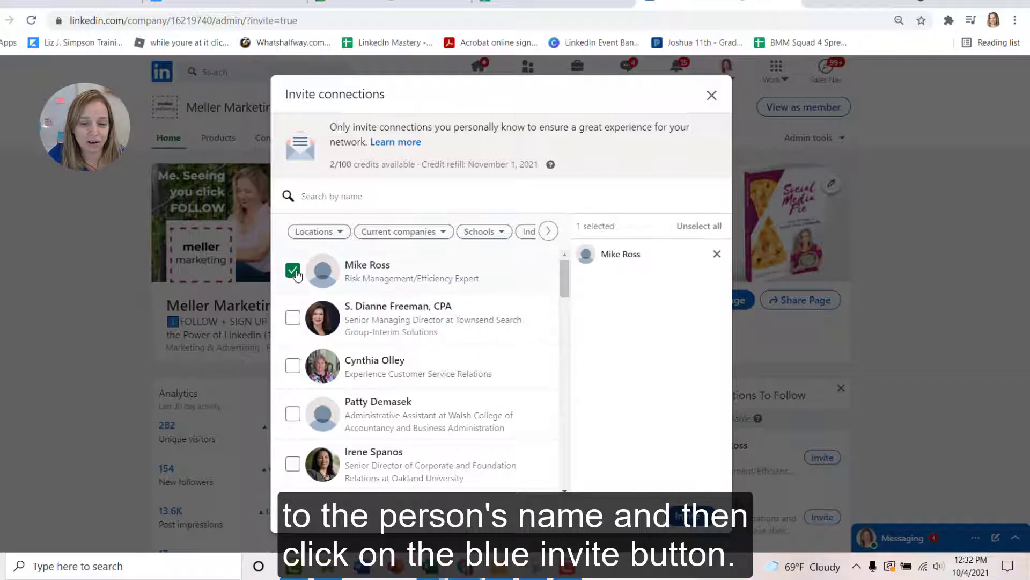
pyautogui.click(295, 274)
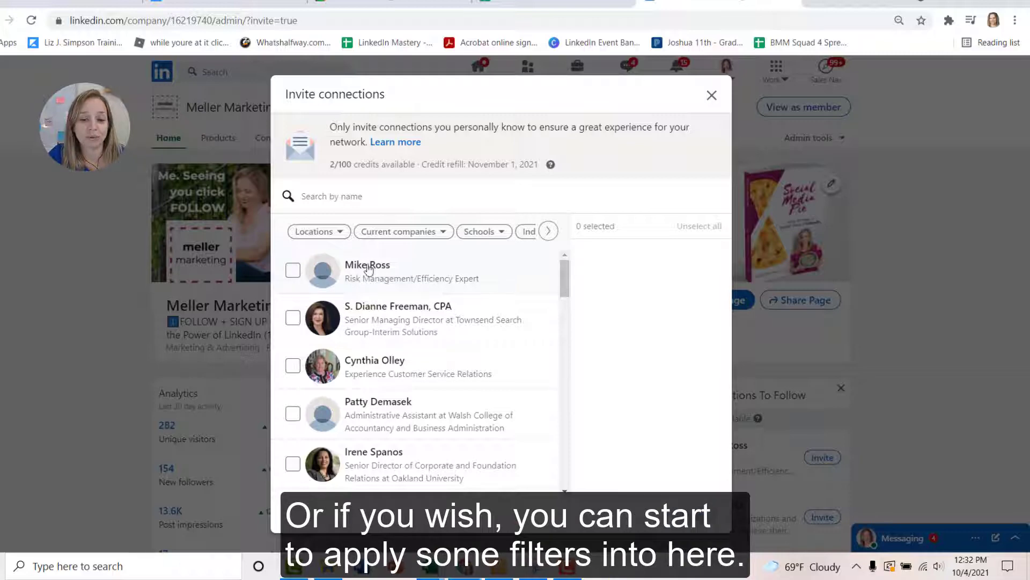
pyautogui.click(338, 235)
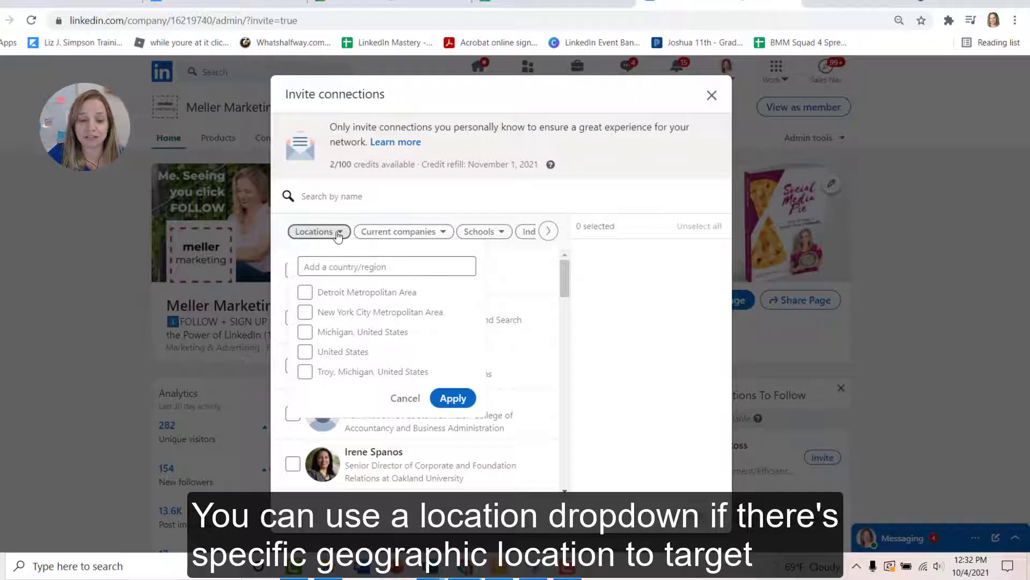
pyautogui.click(417, 235)
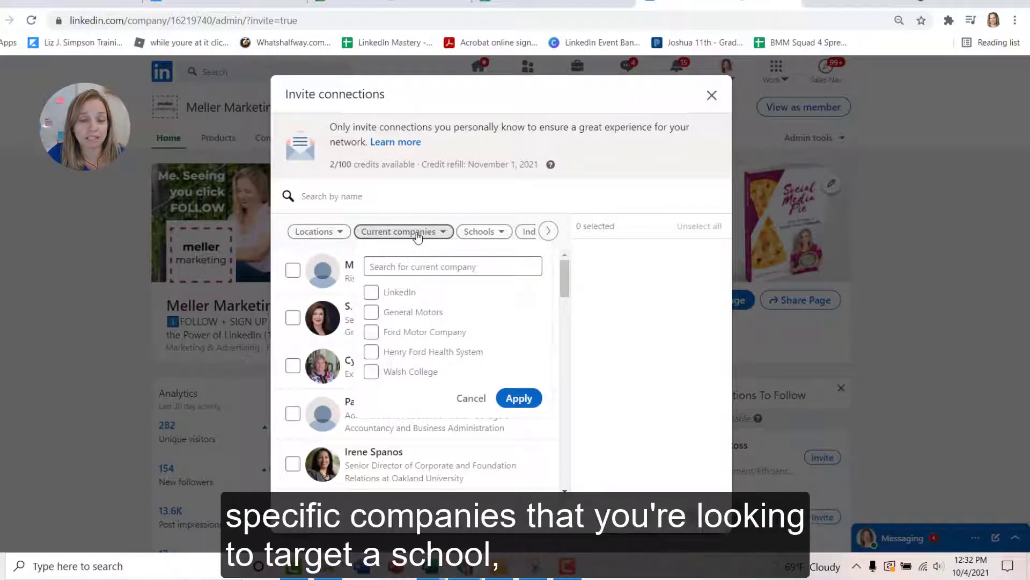
pyautogui.click(494, 235)
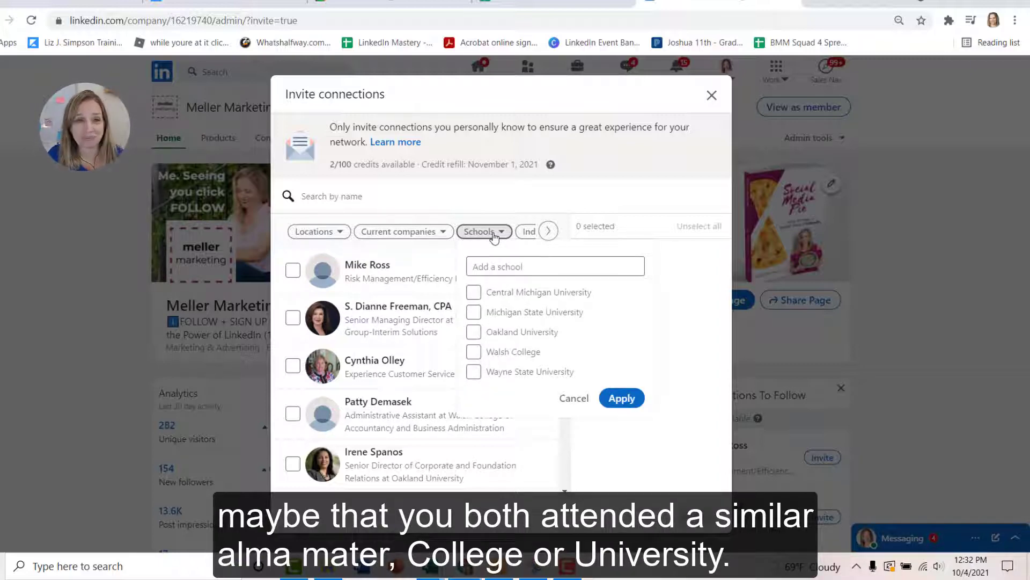
pyautogui.click(546, 231)
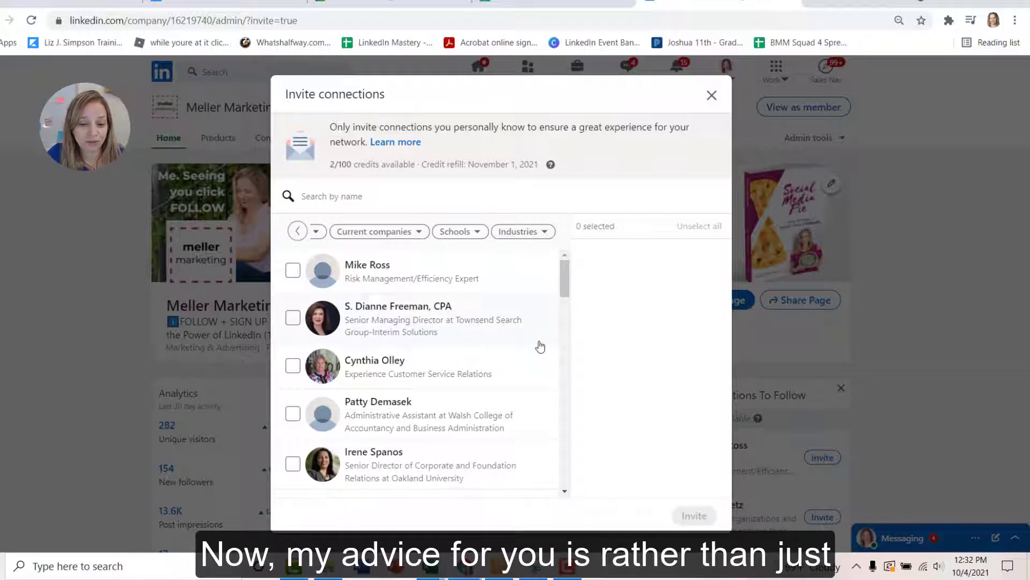
# Filter the invite list by location to Detroit Metropolitan Area.
pyautogui.scroll(-6, 539, 363)
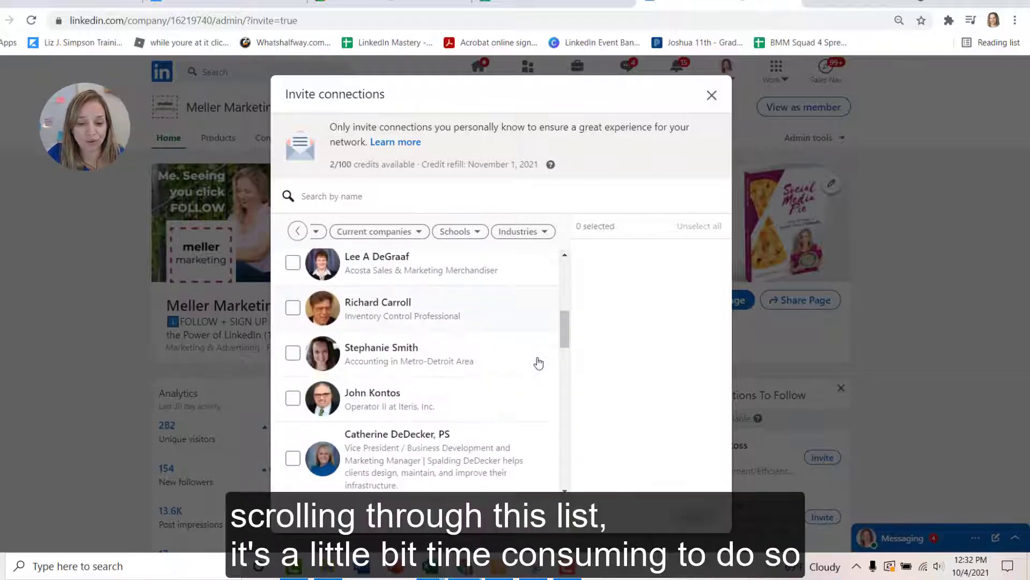
pyautogui.scroll(-5, 538, 364)
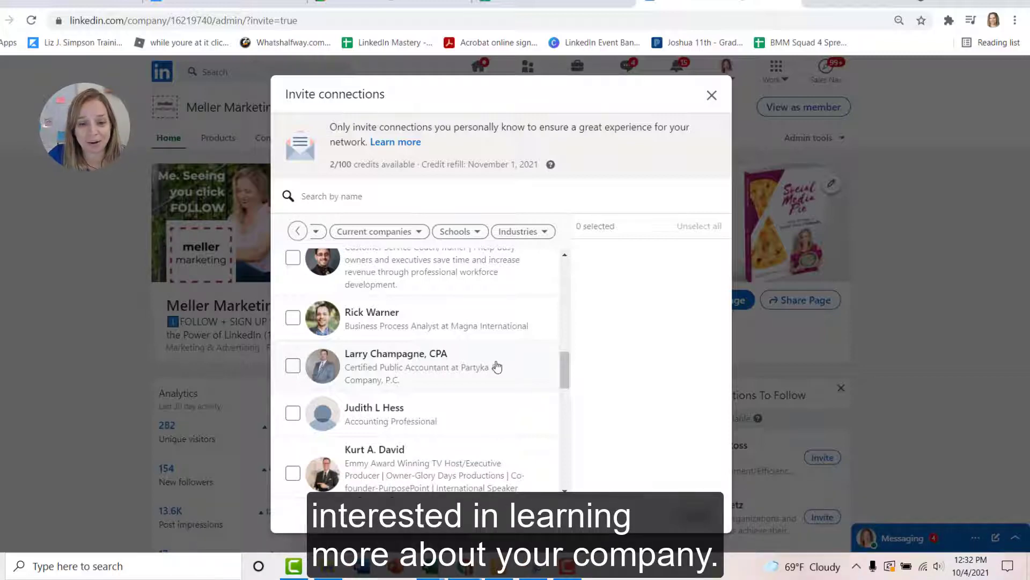
pyautogui.scroll(-1, 544, 392)
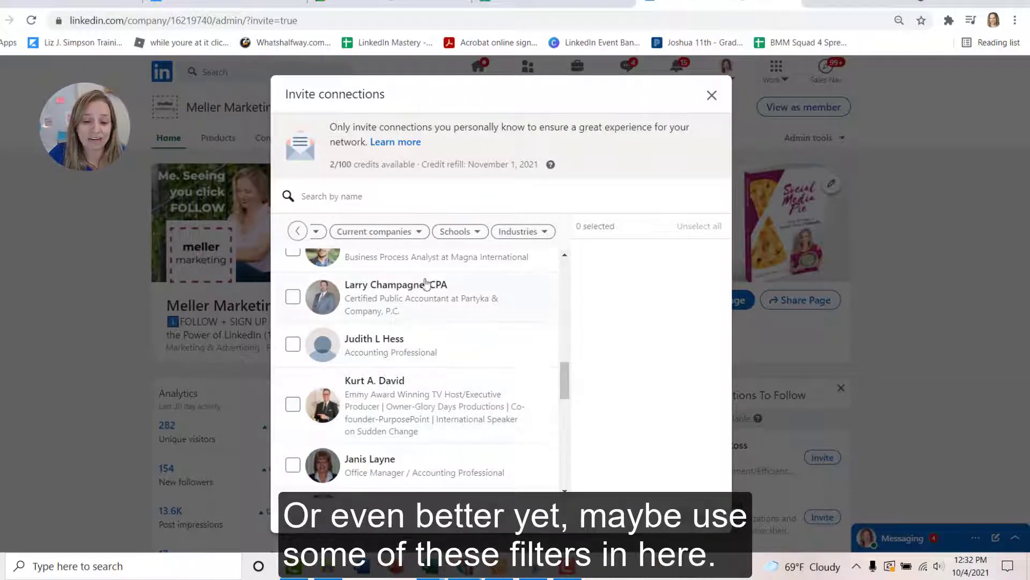
pyautogui.click(298, 233)
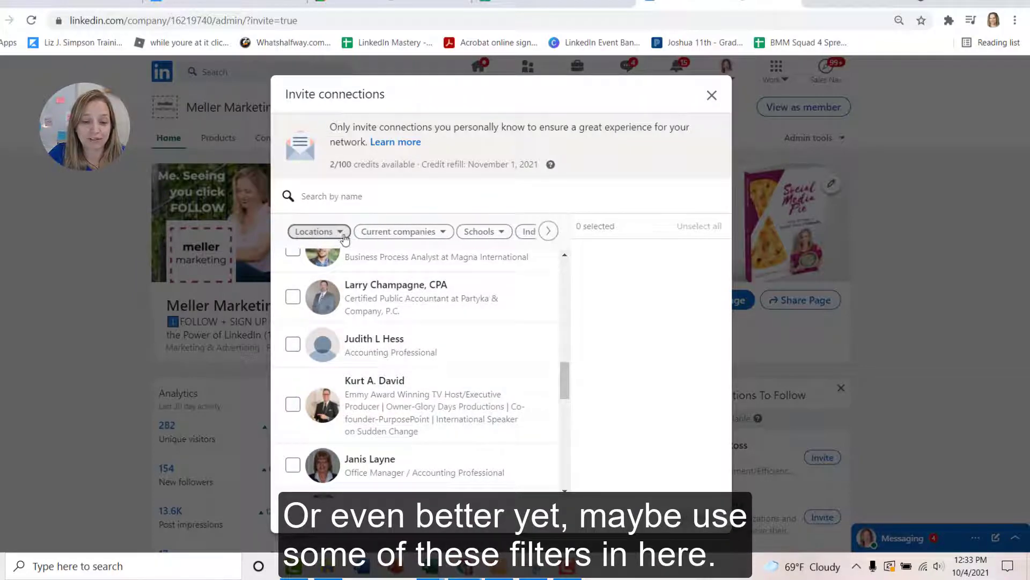
pyautogui.click(333, 237)
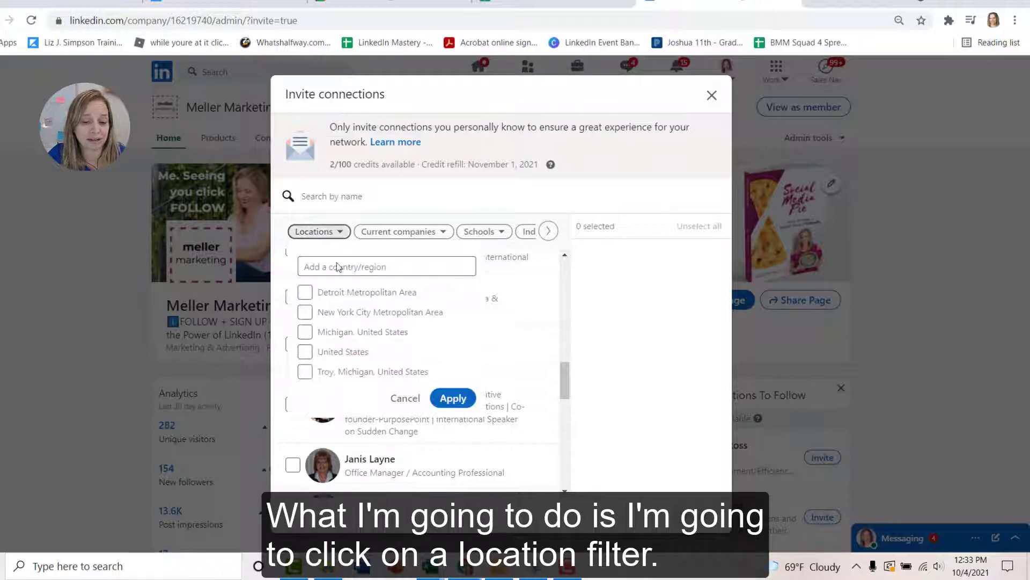
pyautogui.click(306, 293)
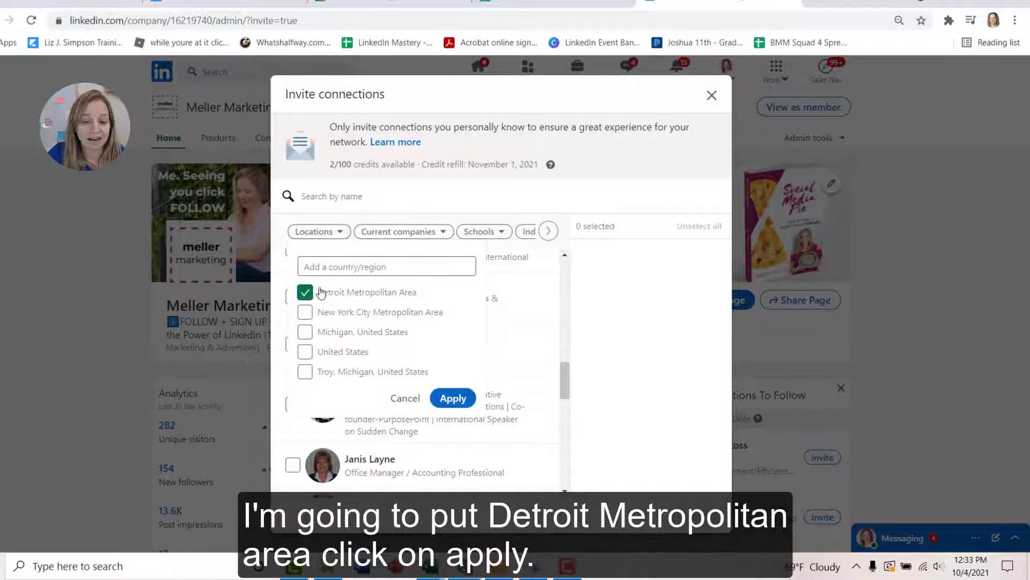
pyautogui.click(454, 400)
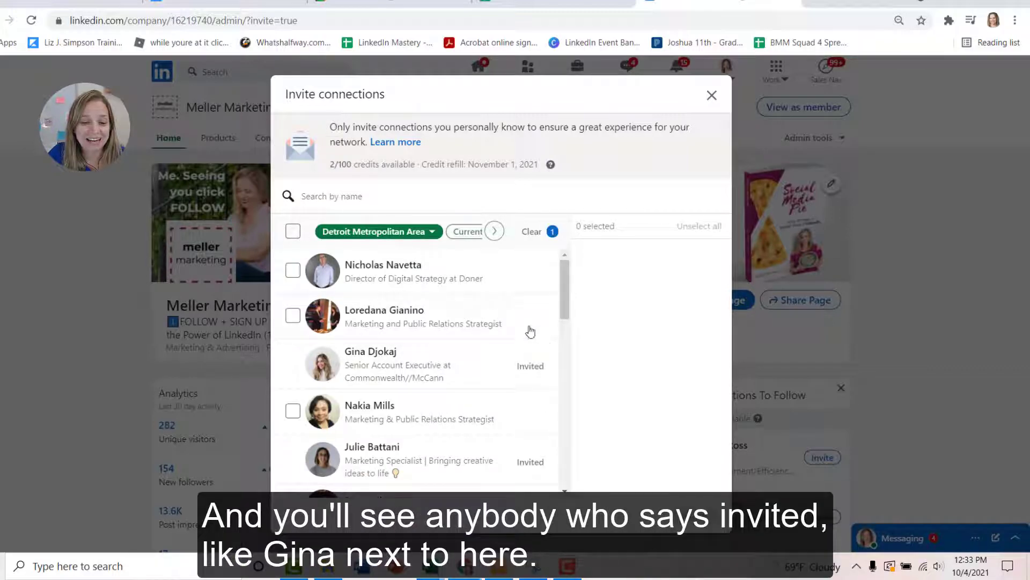
# Scroll through the Detroit-area connections, noting those already Invited, and reveal the extra filters.
pyautogui.doubleClick(518, 367)
pyautogui.click(527, 368)
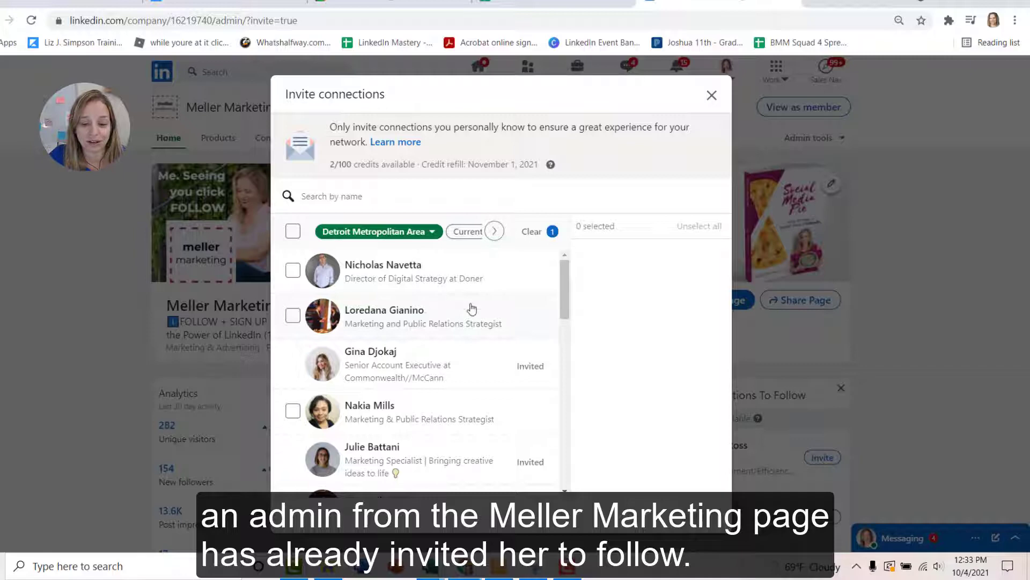
pyautogui.scroll(-5, 486, 310)
pyautogui.scroll(-4, 489, 310)
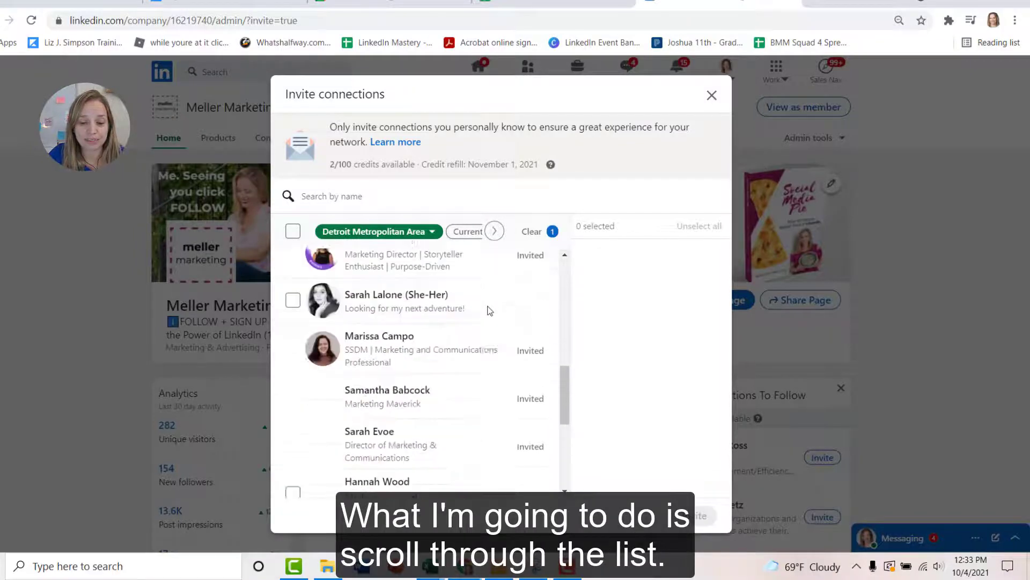
pyautogui.scroll(-3, 508, 311)
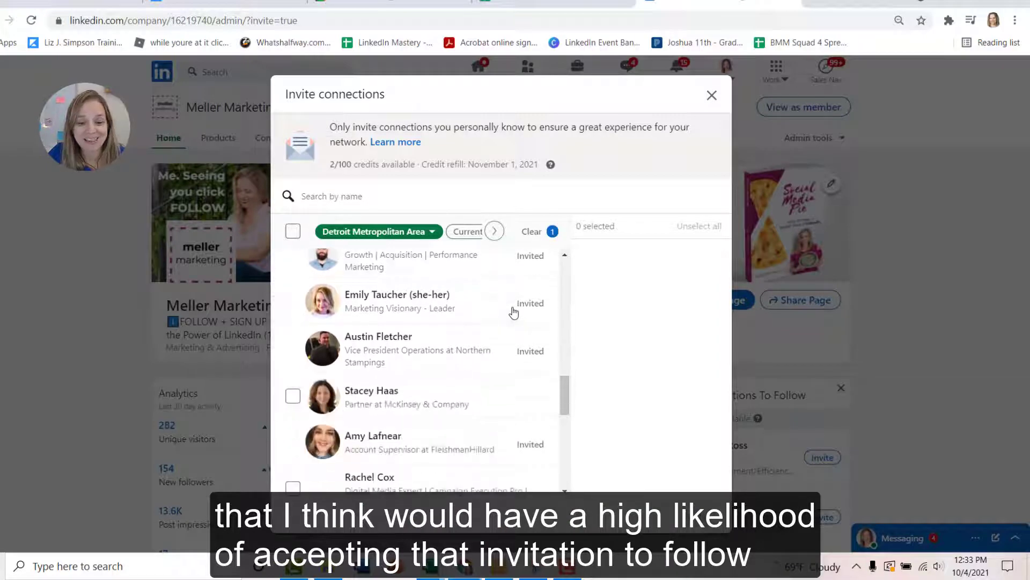
pyautogui.scroll(-2, 520, 313)
pyautogui.scroll(-3, 543, 320)
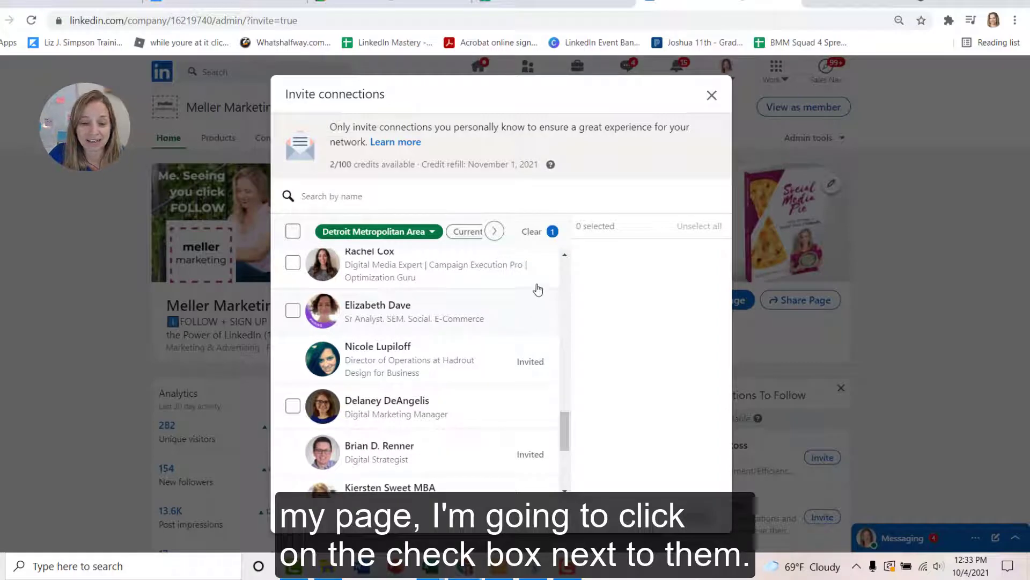
pyautogui.click(494, 231)
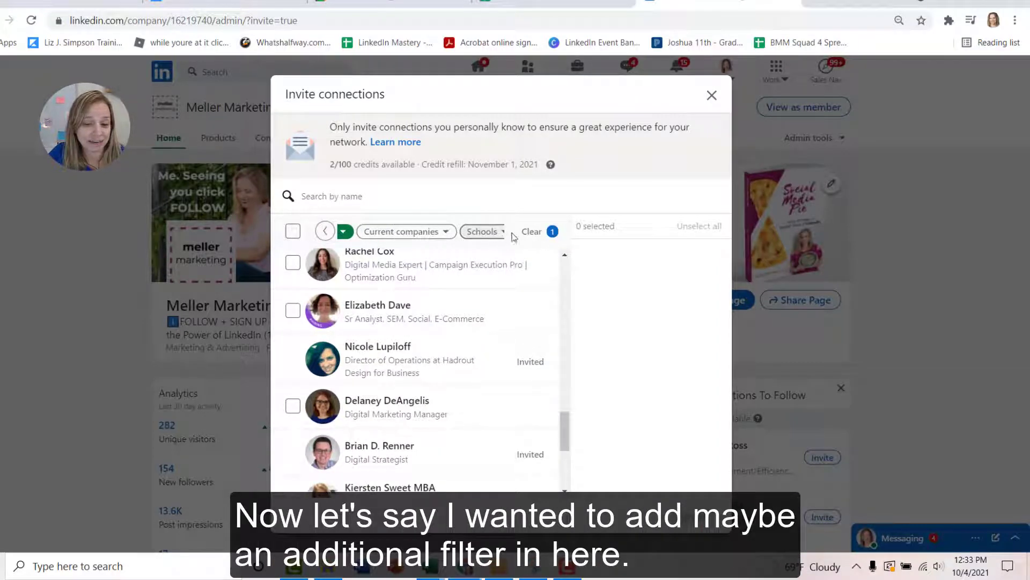
# Add a Central Michigan University school filter to the invite list.
pyautogui.click(496, 232)
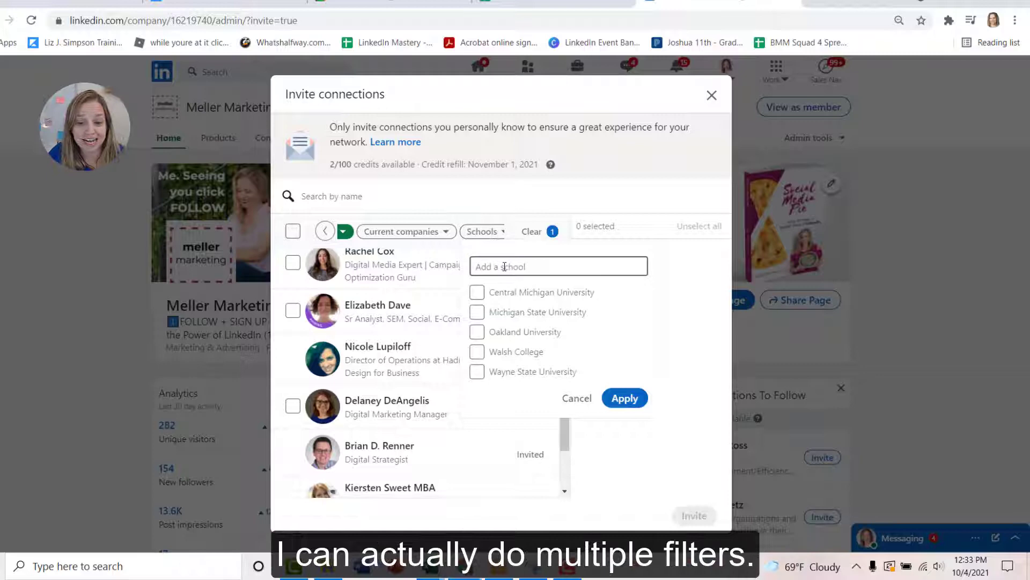
pyautogui.click(477, 292)
pyautogui.click(624, 398)
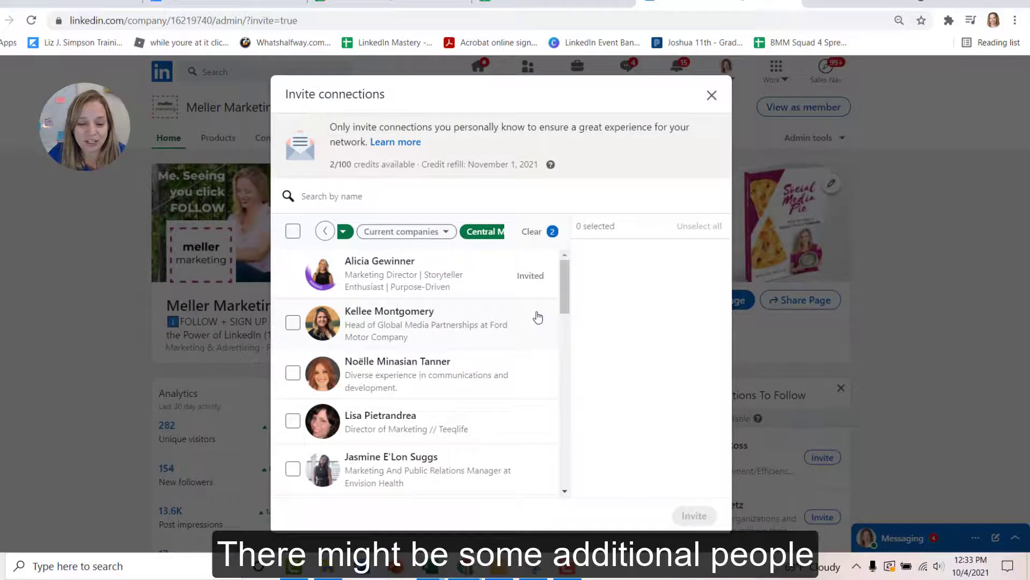
# Tick one of the filtered connections to invite, making 1 selected.
pyautogui.scroll(-1, 537, 318)
pyautogui.scroll(-2, 536, 322)
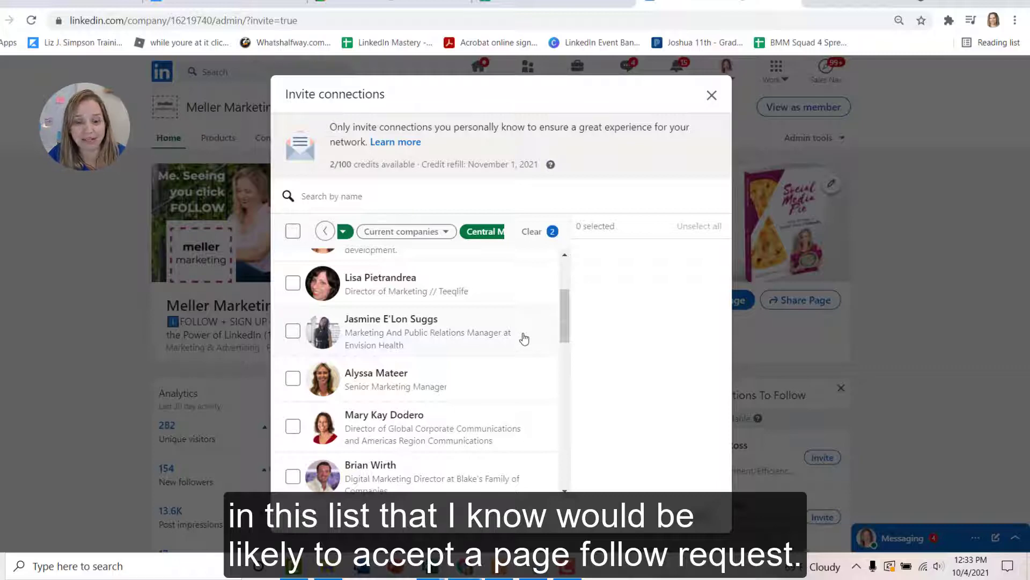
pyautogui.click(303, 337)
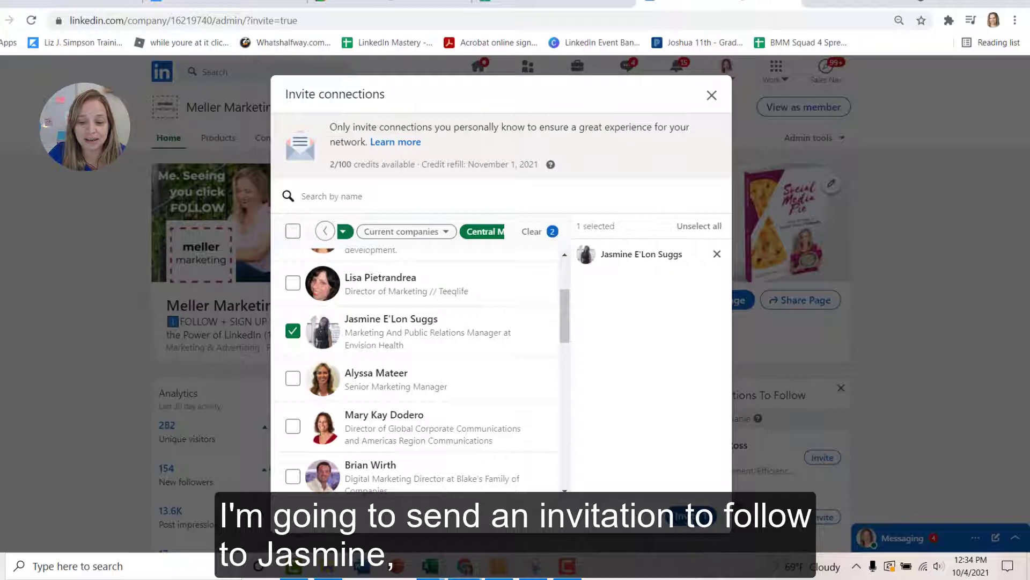
# Send the follow invitation to the one selected connection and dismiss the confirmation.
pyautogui.click(695, 516)
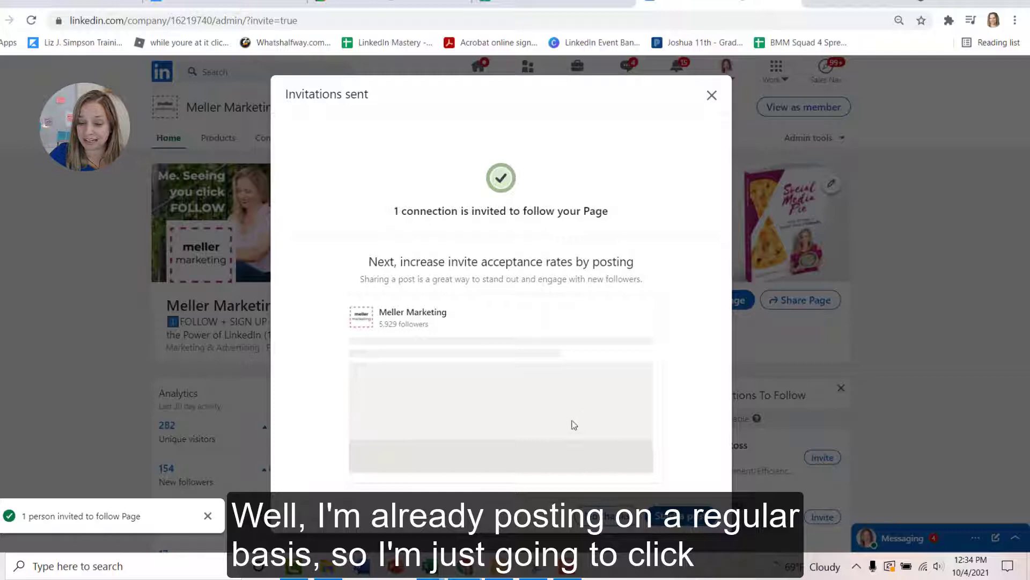
pyautogui.press('Escape')
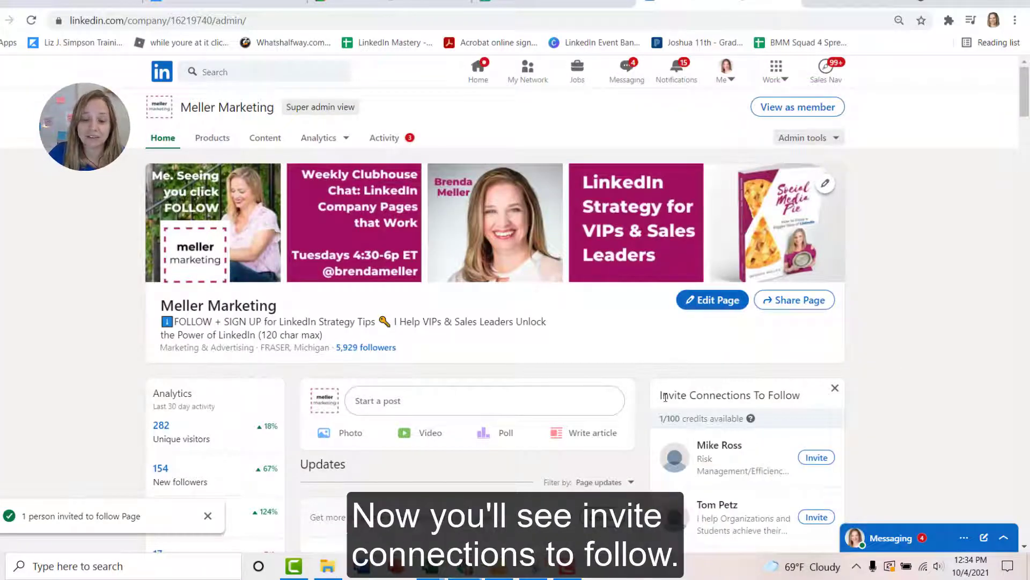
# Check that 1/100 invite credits remain, then bring up the Analytics sections menu.
pyautogui.moveTo(662, 396); pyautogui.dragTo(802, 394)
pyautogui.scroll(-1, 804, 393)
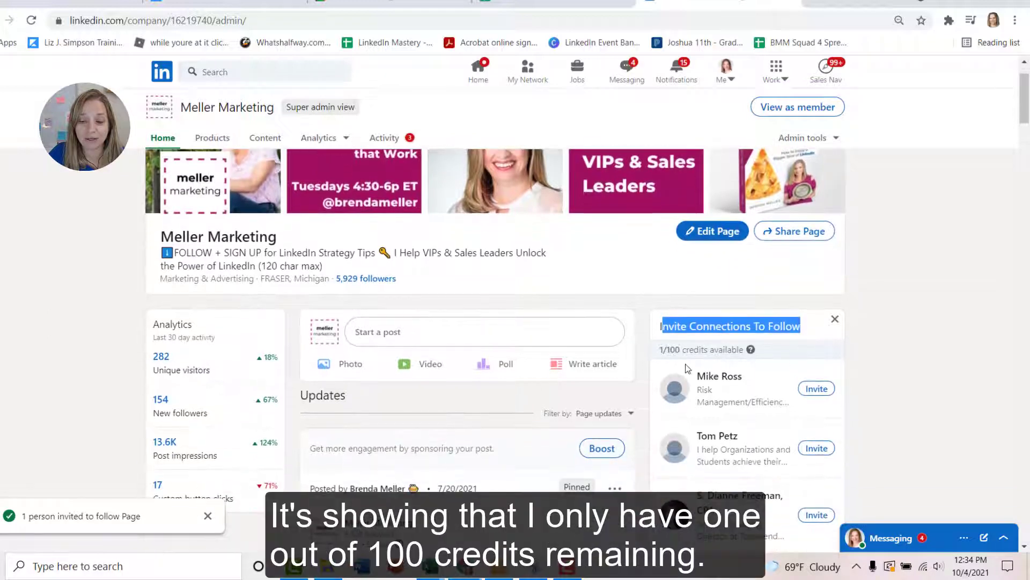
pyautogui.click(672, 352)
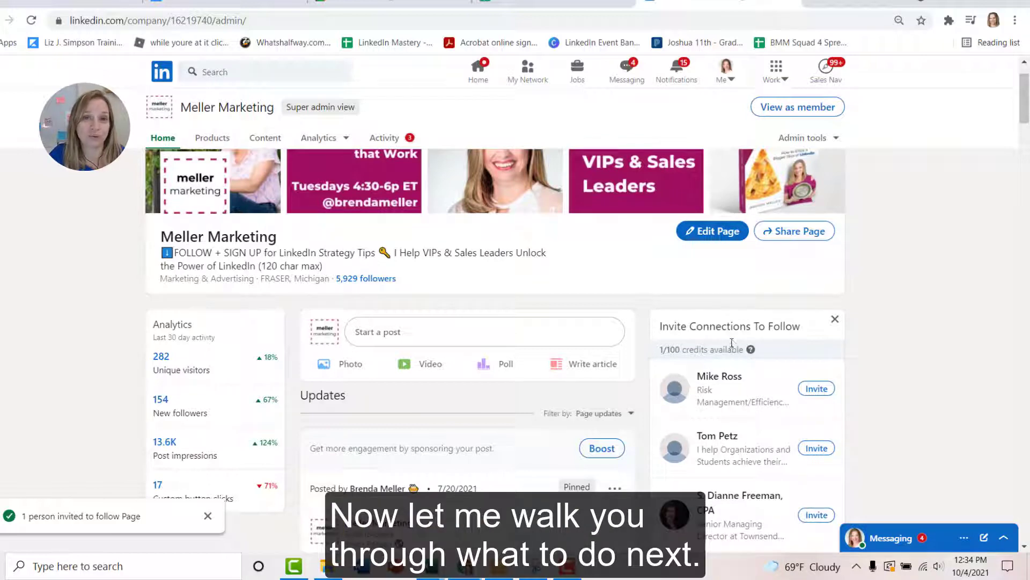
pyautogui.click(322, 138)
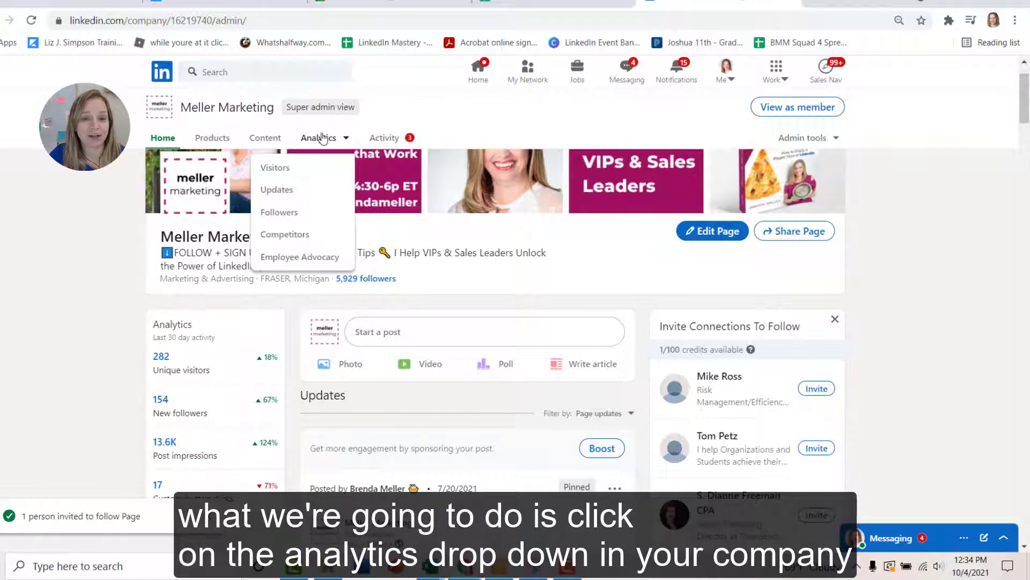
# Go to Followers analytics and scroll past the follower metrics chart to All followers.
pyautogui.click(296, 215)
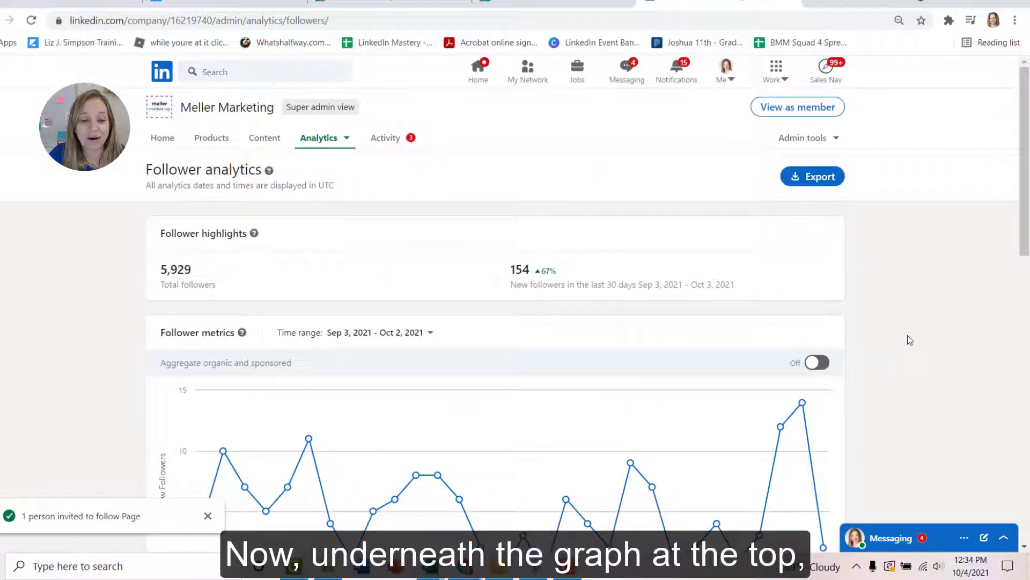
pyautogui.scroll(-3, 915, 339)
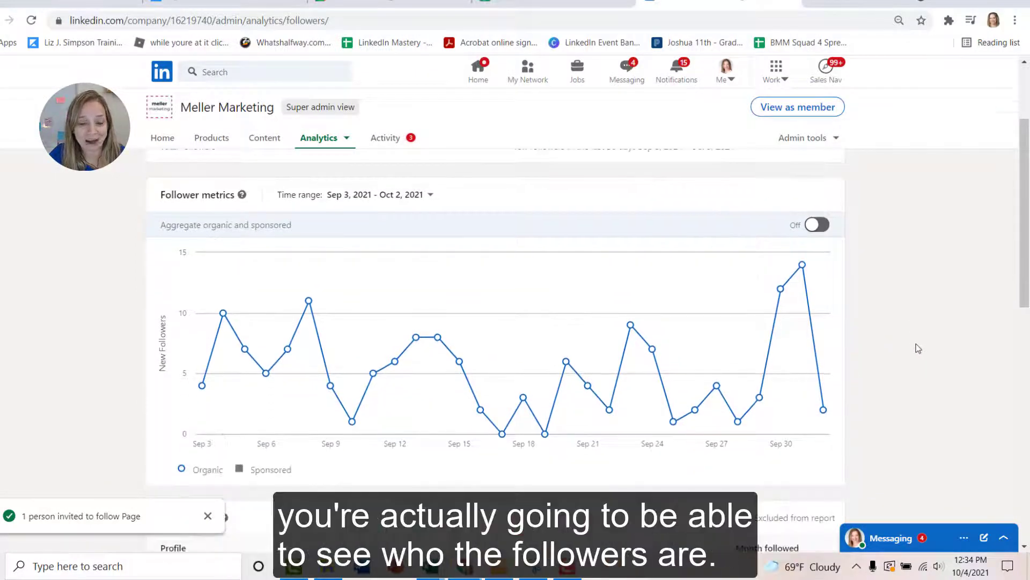
pyautogui.scroll(-6, 920, 340)
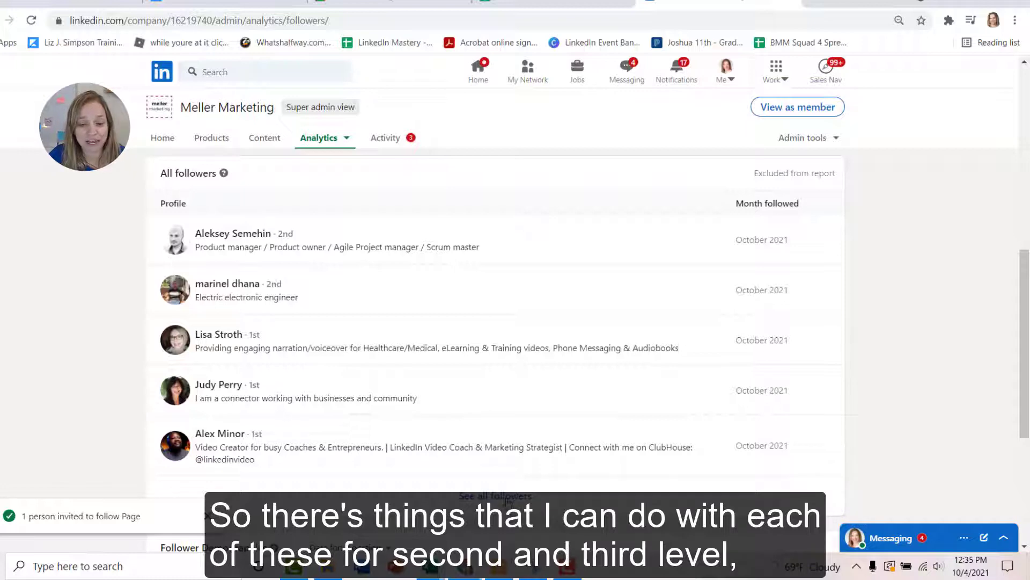
# Show the complete All followers list with connection degrees and October 2021 follow months.
pyautogui.click(539, 483)
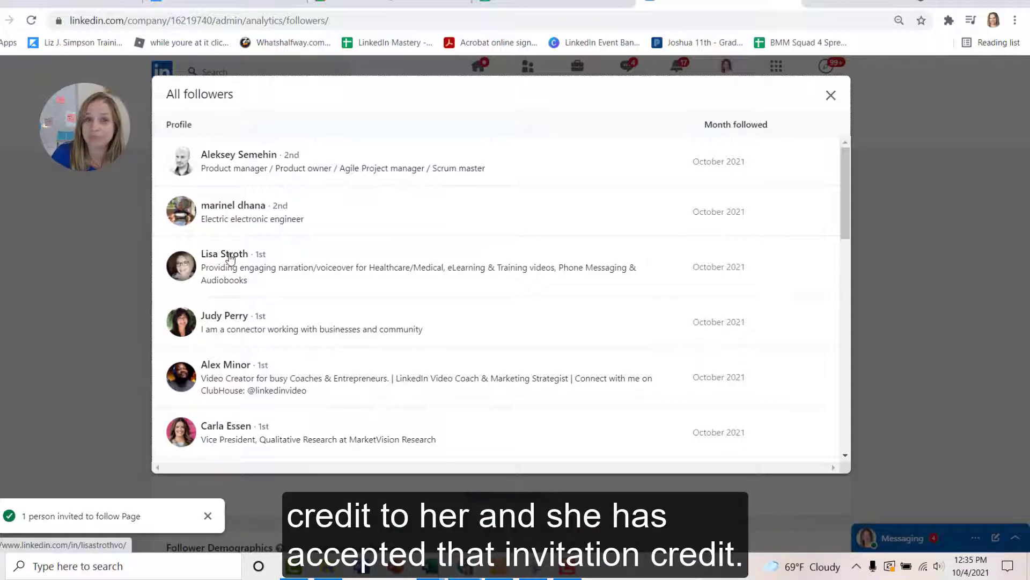
# View a first-degree follower's profile, then return to Follower analytics (5,929 followers).
pyautogui.click(230, 256)
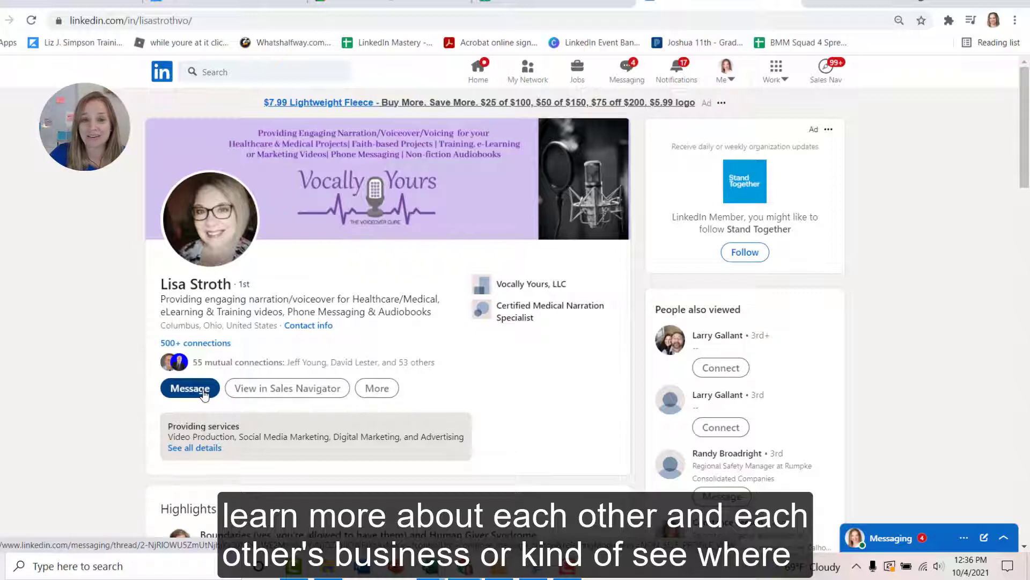
pyautogui.hotkey('alt', 'Left')
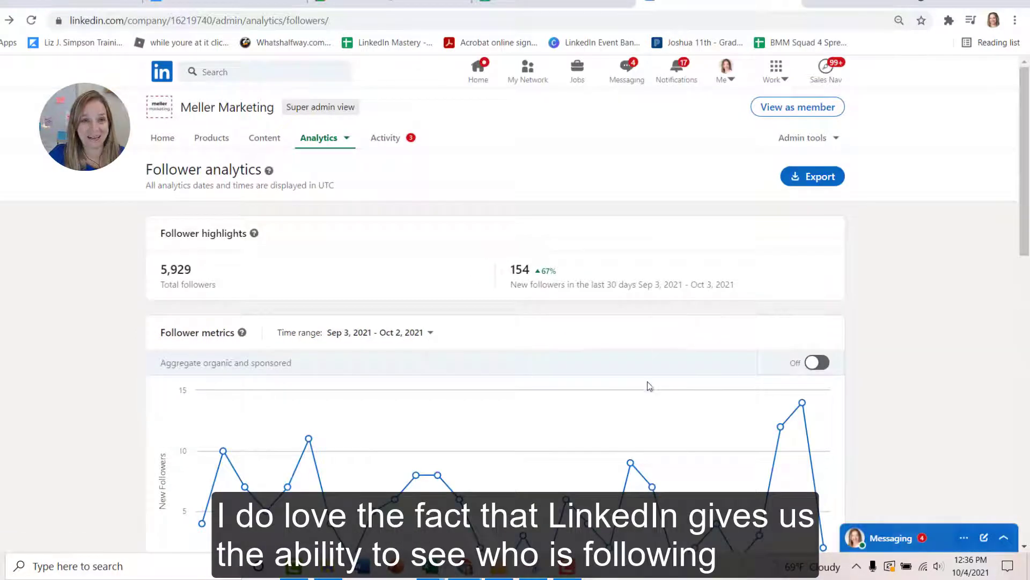
pyautogui.scroll(-5, 537, 368)
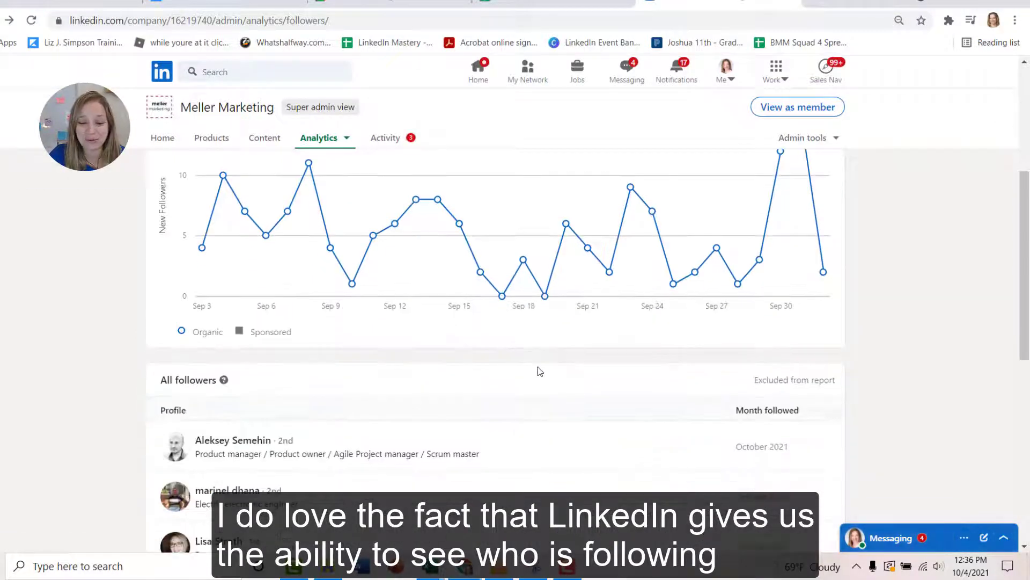
pyautogui.scroll(-4, 538, 369)
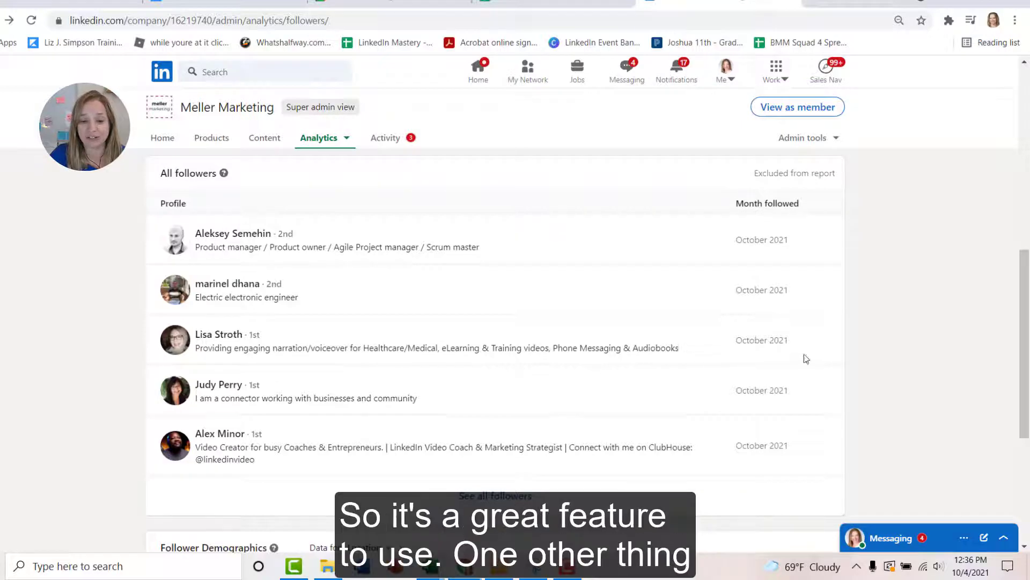
pyautogui.scroll(8, 871, 370)
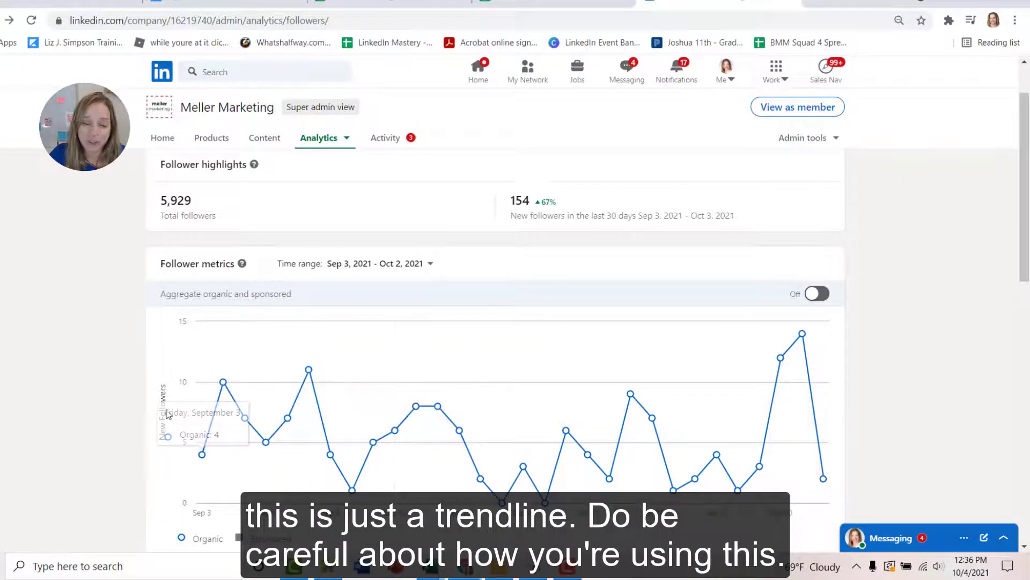
pyautogui.scroll(-1, 252, 386)
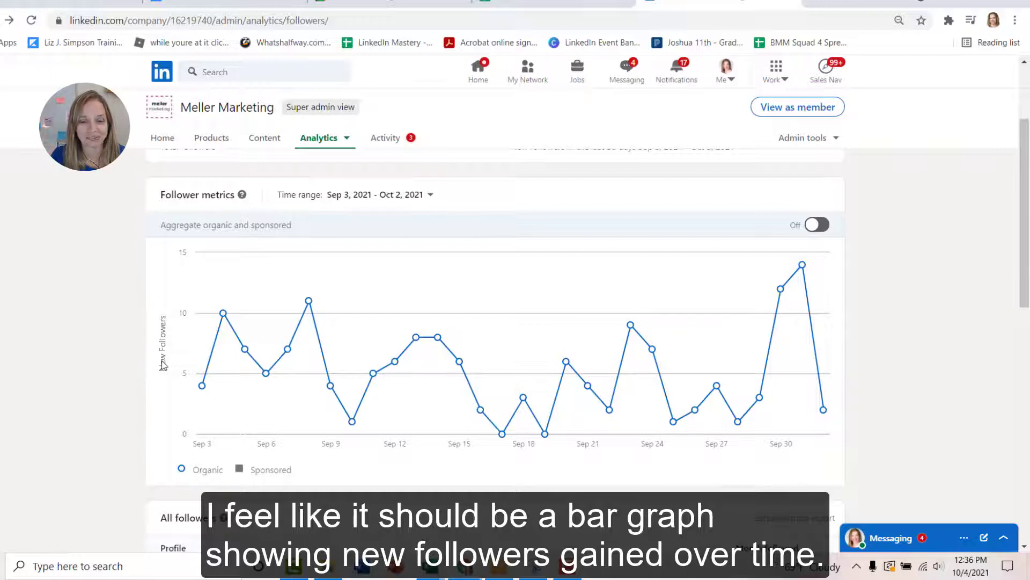
pyautogui.moveTo(801, 272)
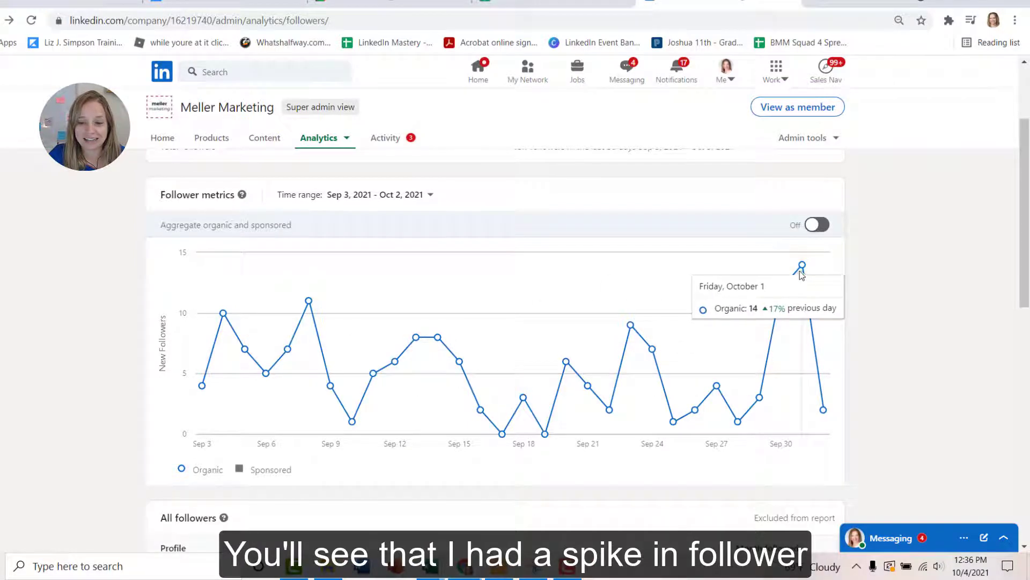